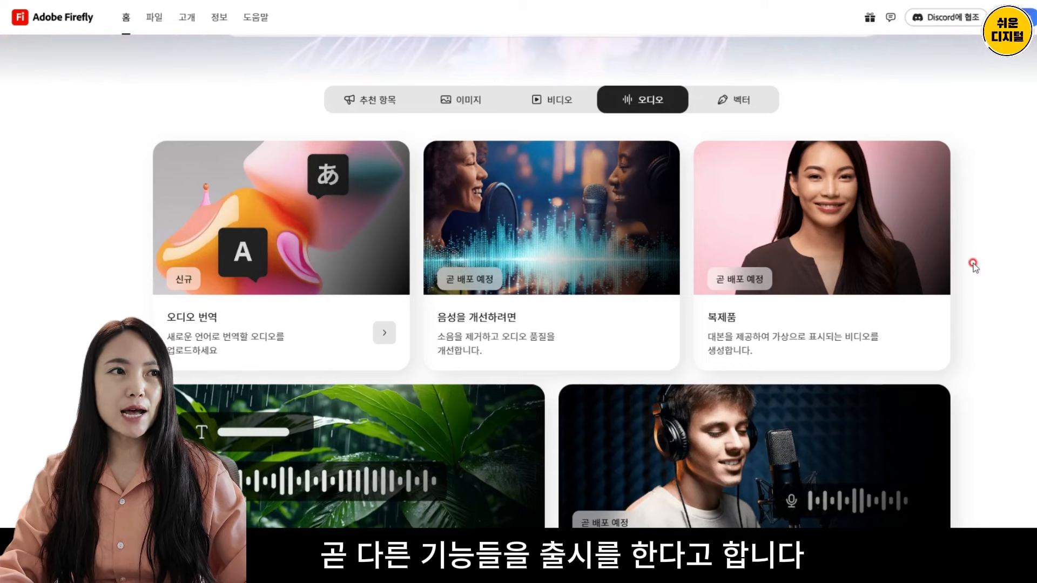
- Show the vector (벡터) feature category on the home page and look over its tools
scroll(972, 264, "up", 1)
left_click(727, 164)
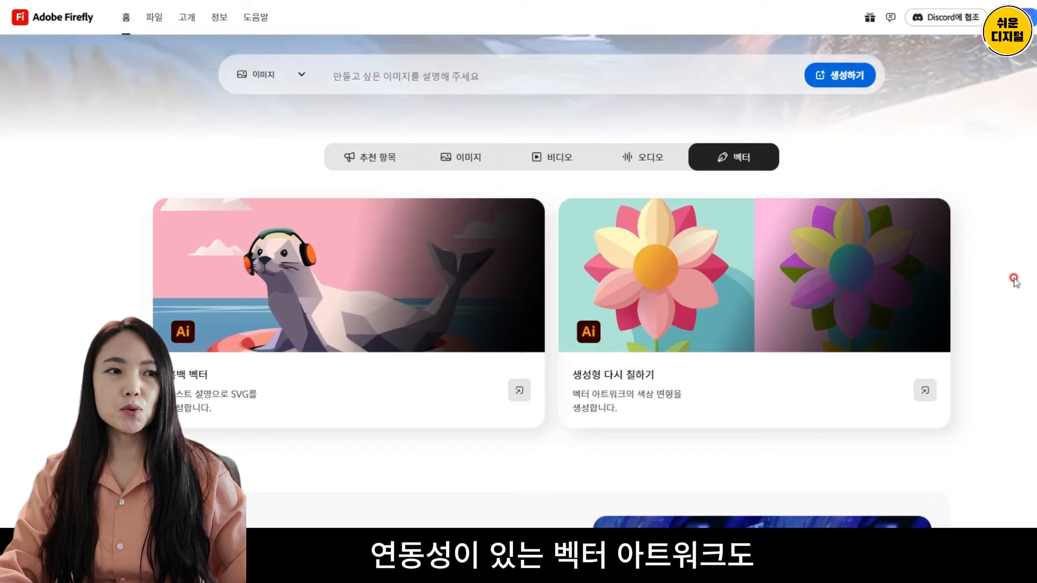
scroll(1014, 278, "down", 2)
scroll(1015, 280, "up", 1)
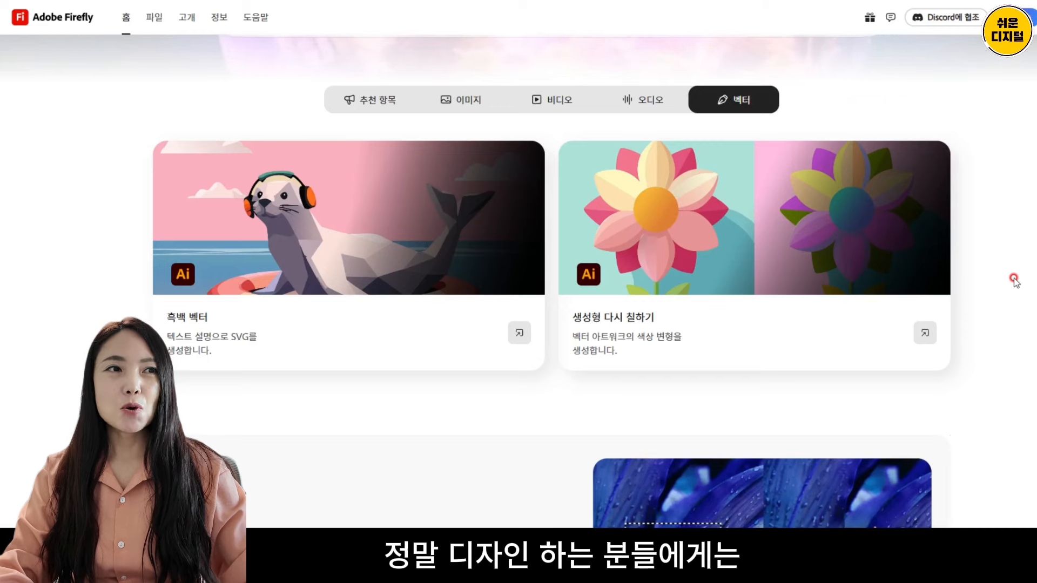
scroll(1014, 279, "up", 1)
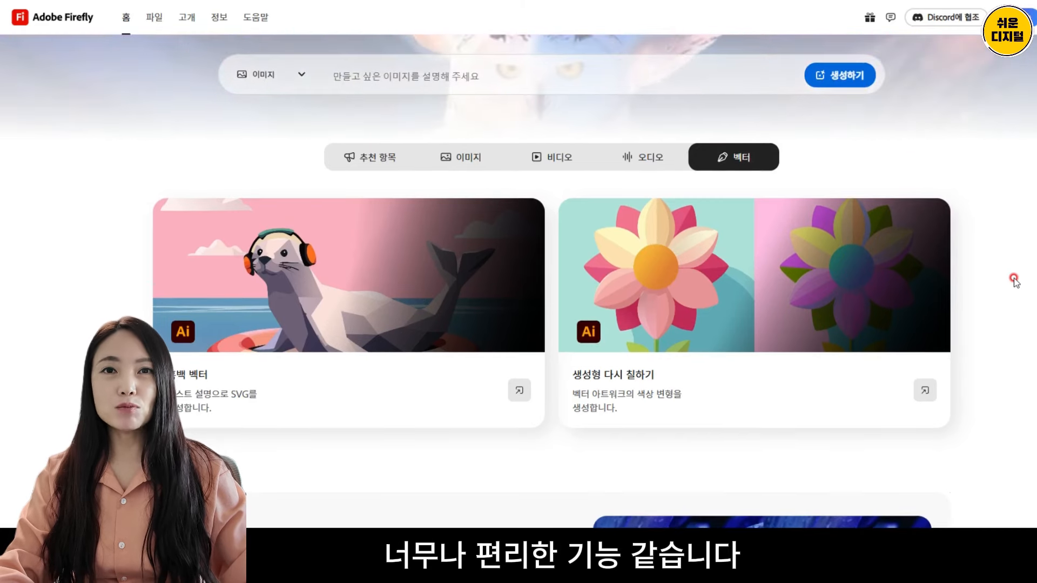
scroll(1014, 280, "up", 1)
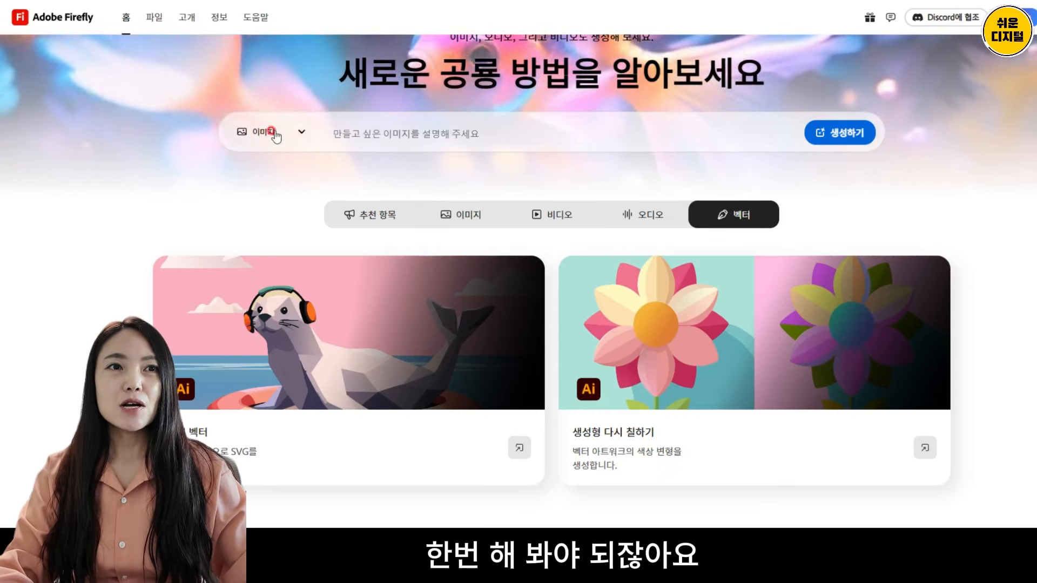
- Set the prompt's generation type to 비디오 and show the video feature category to look over its tools
left_click(296, 142)
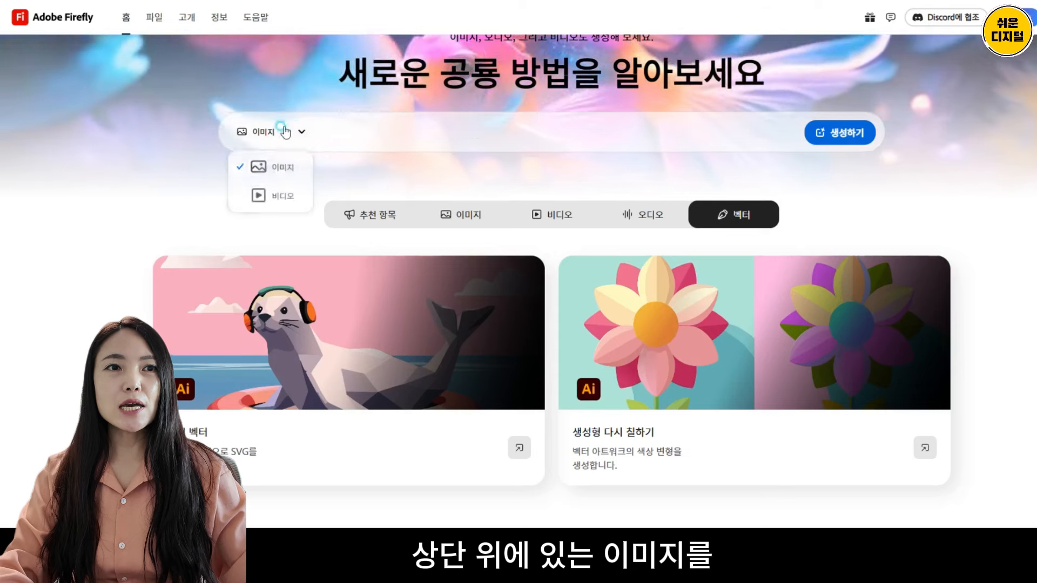
left_click(287, 198)
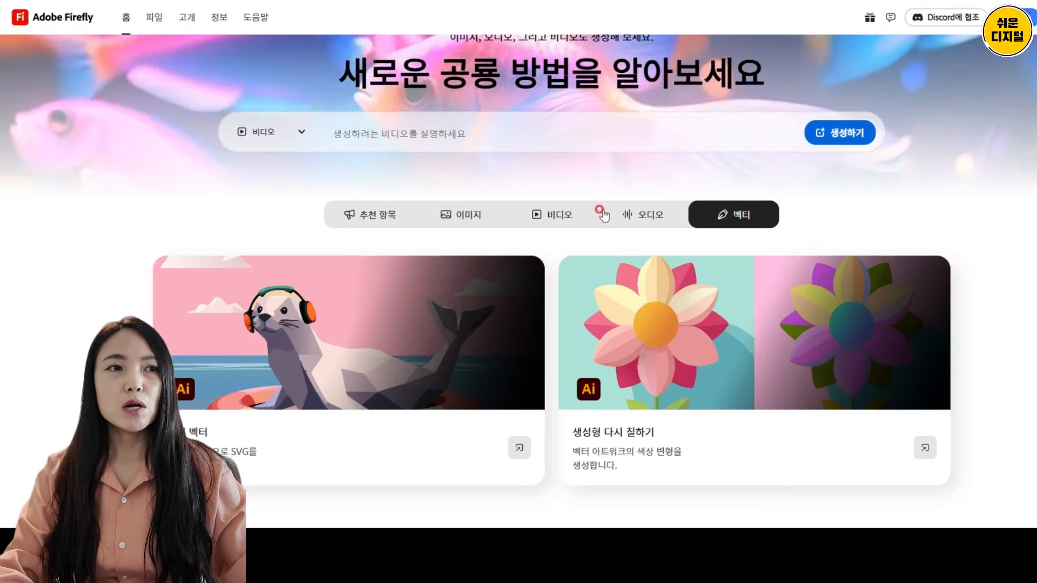
left_click(562, 217)
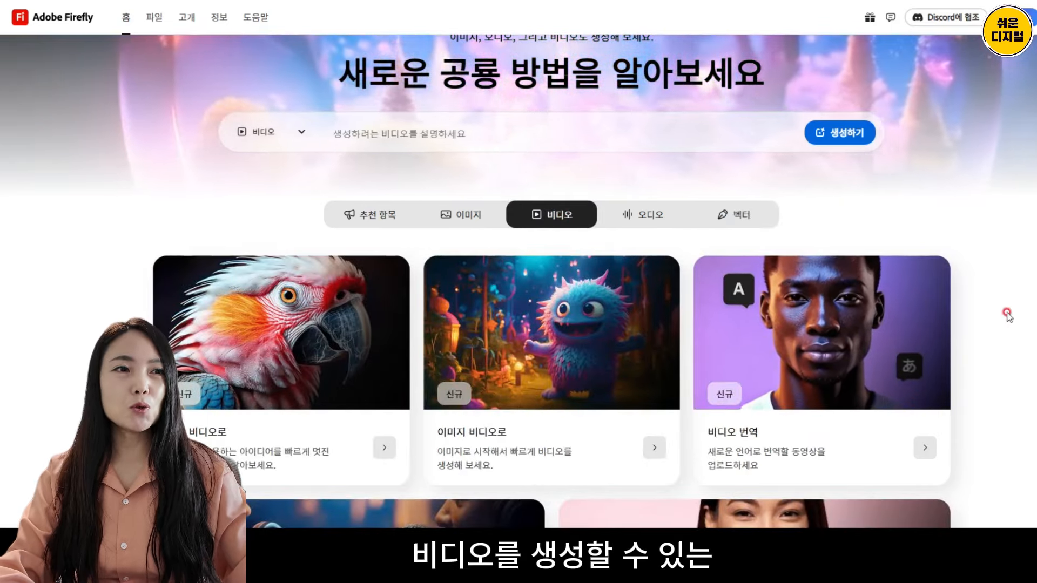
scroll(1006, 315, "down", 2)
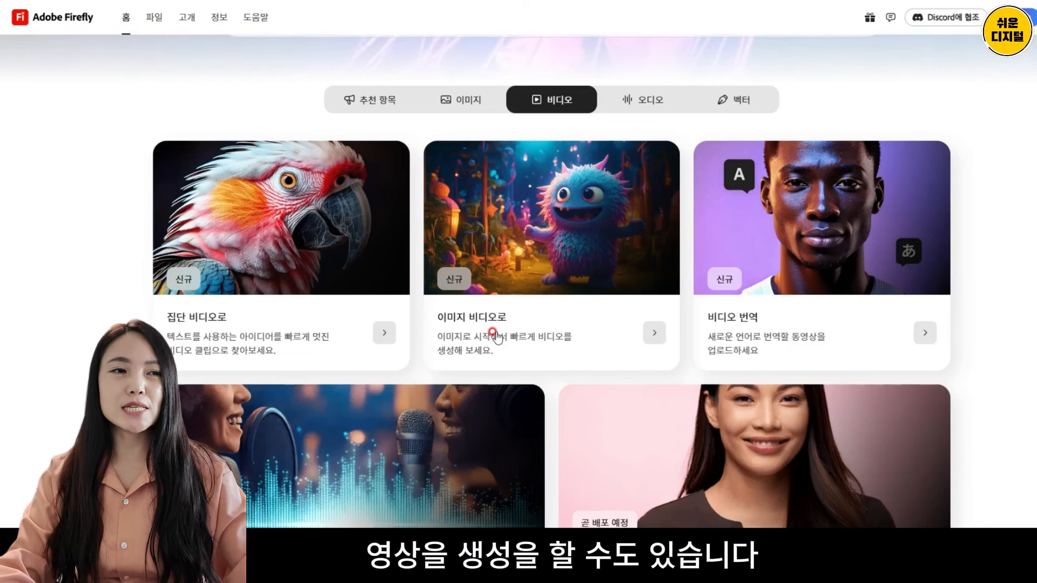
scroll(532, 300, "up", 1)
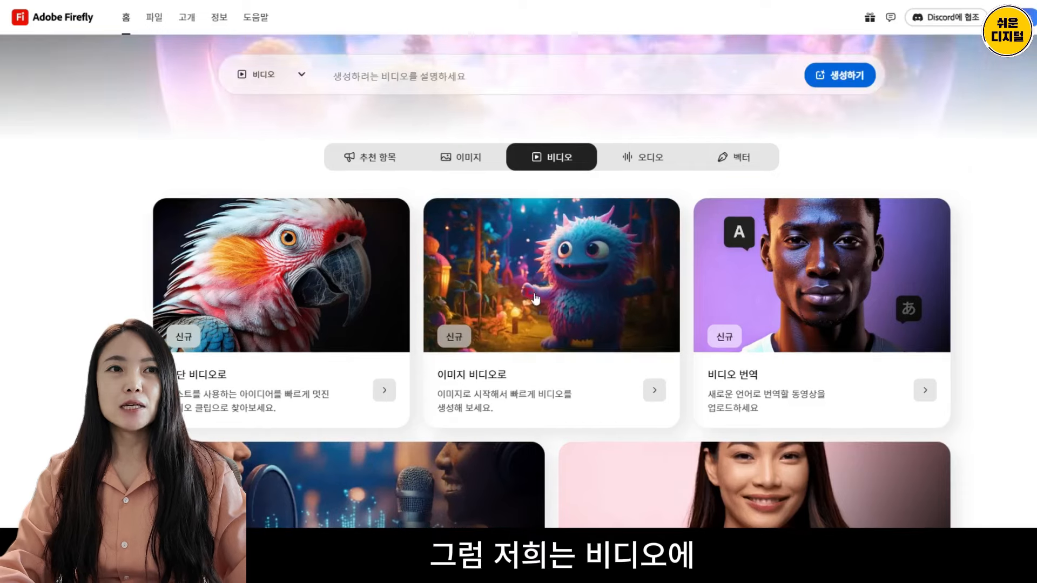
scroll(533, 297, "up", 2)
- Generate a video from the prompt "한복을 입은 여성이 나무 아래에서 춤을 춘다"
left_click(355, 183)
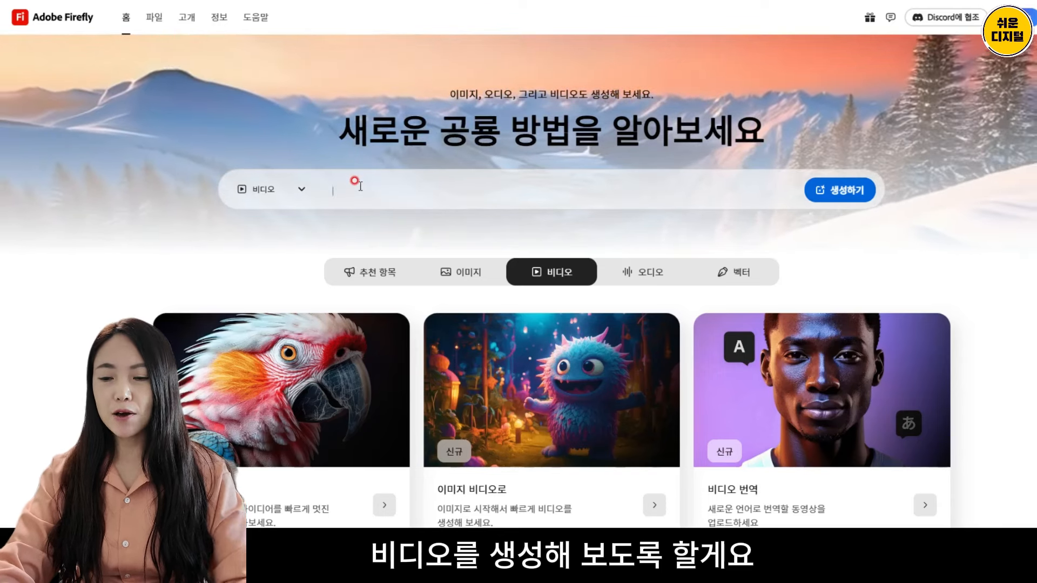
type("한복")
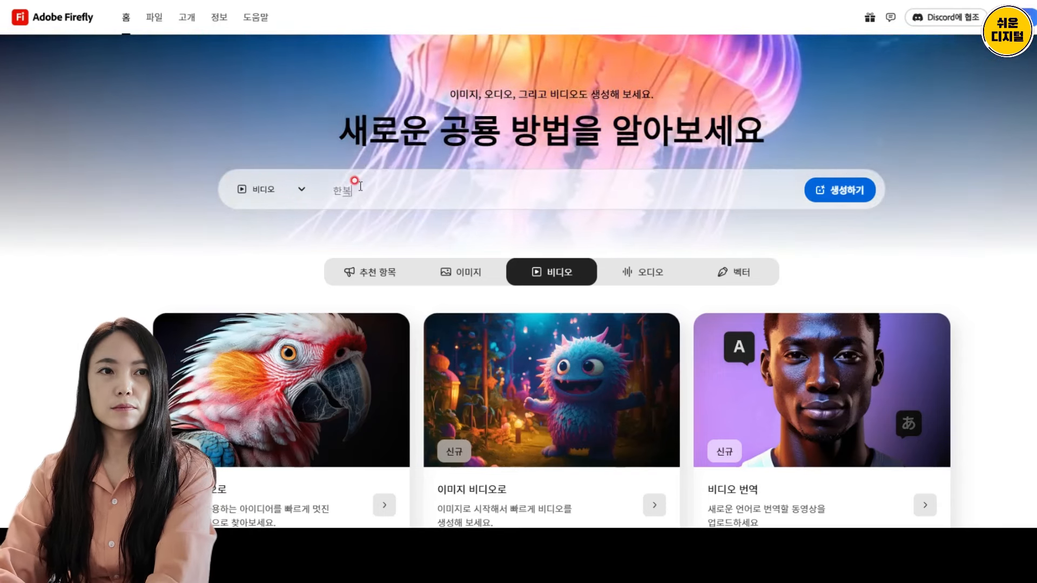
type("을 이ㅂ은 여성")
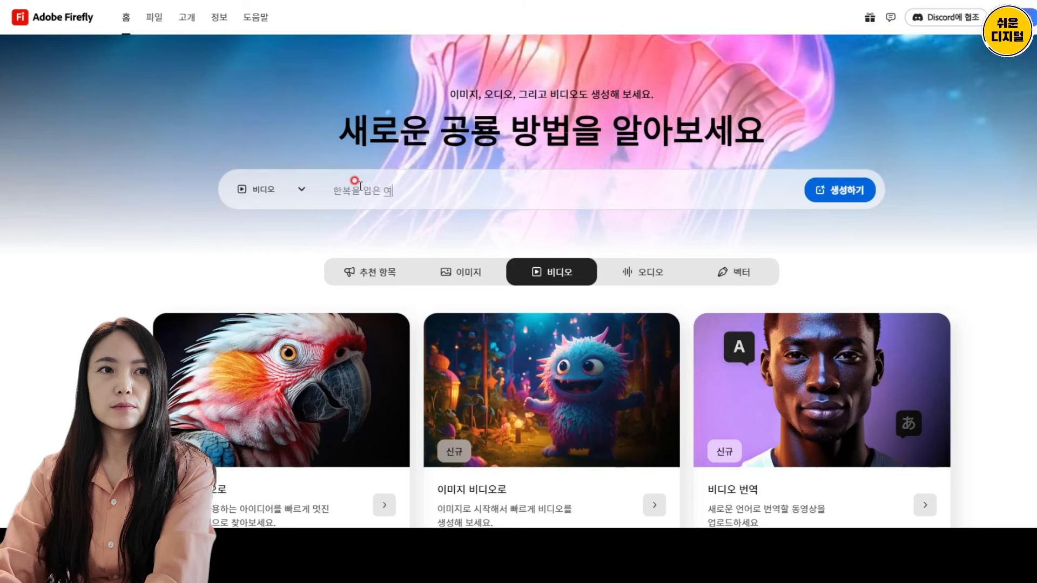
type("이 나무 아래")
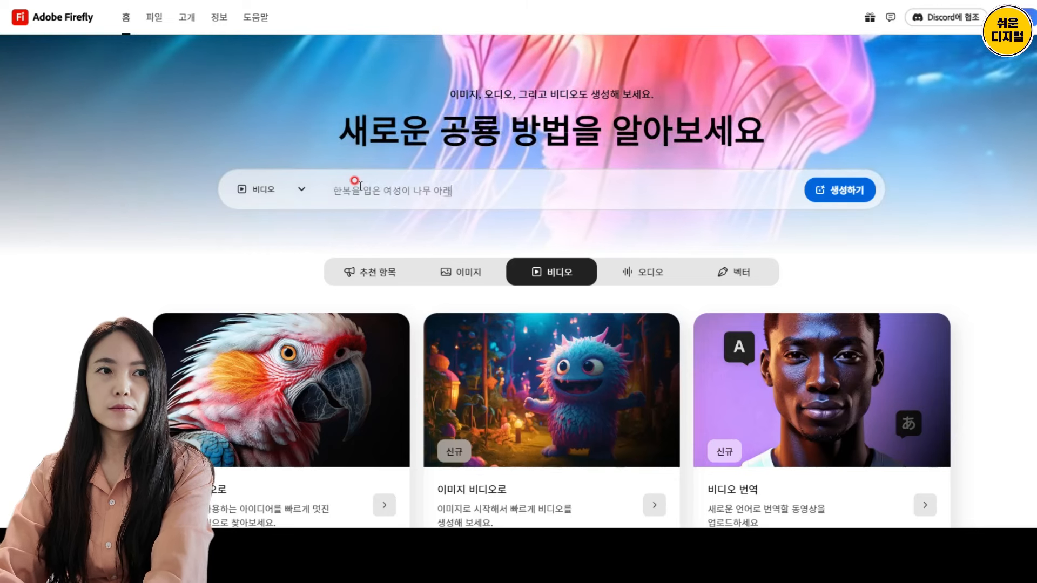
type("에서 추")
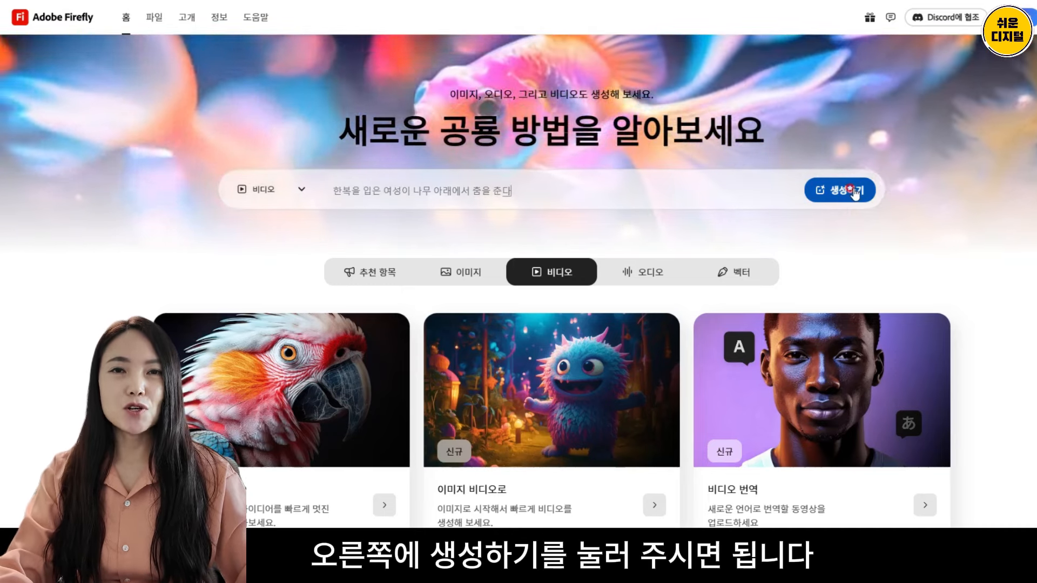
left_click(854, 191)
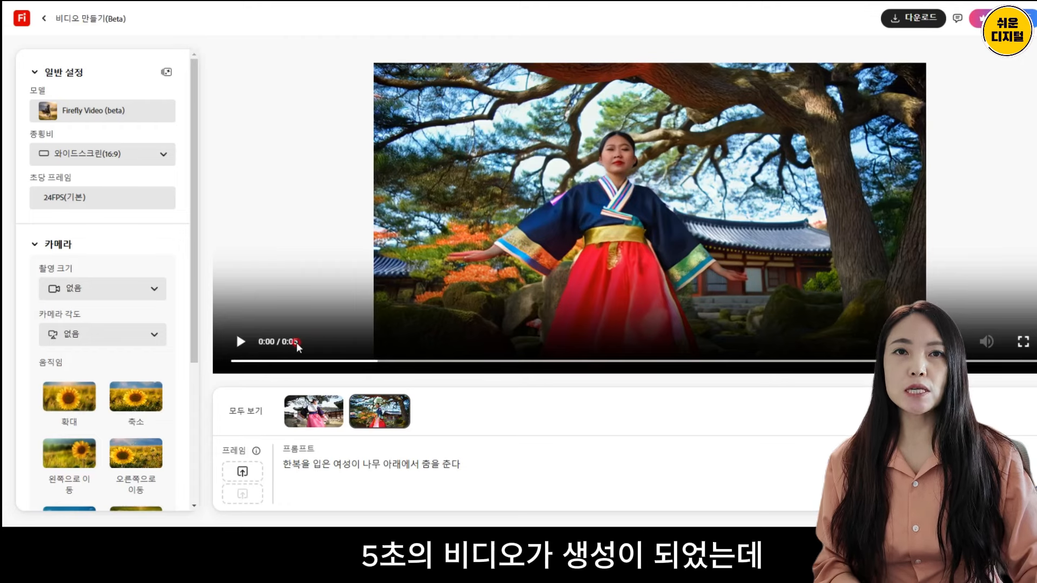
- Play the generated hanbok dance video and compare it with the text of its prompt
left_click(238, 342)
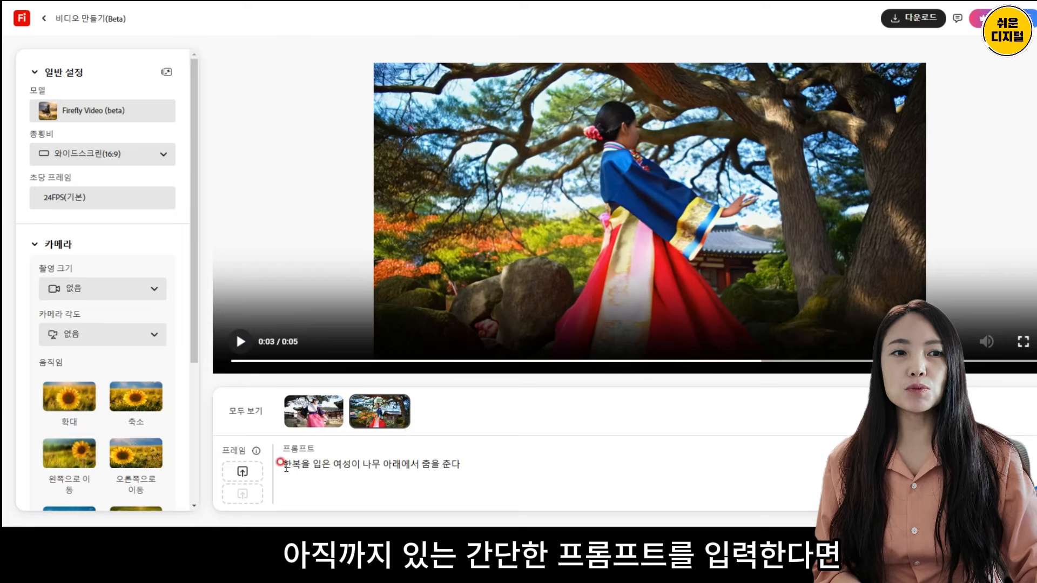
left_click_drag(279, 464, 492, 464)
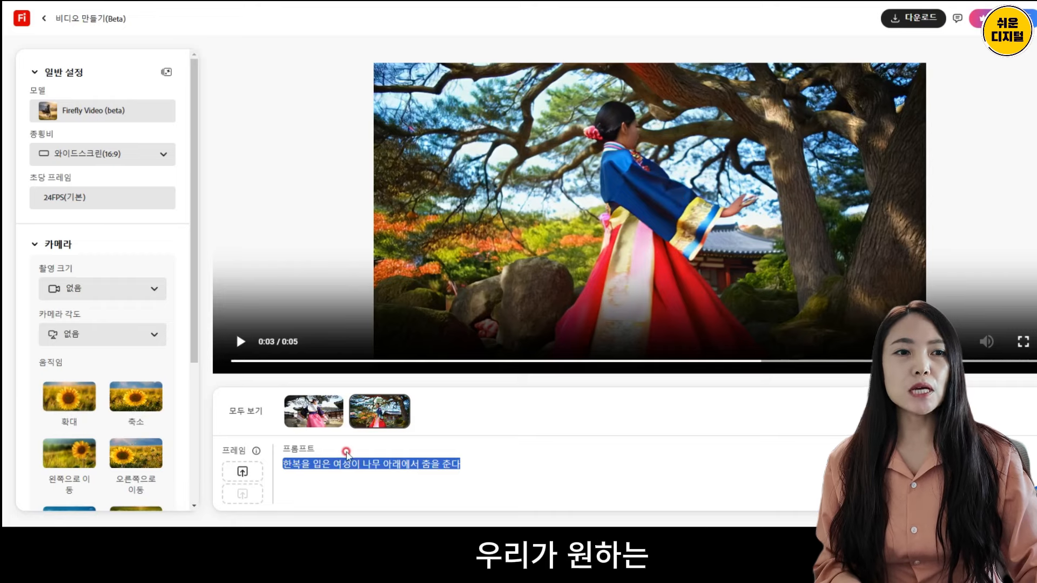
left_click(323, 489)
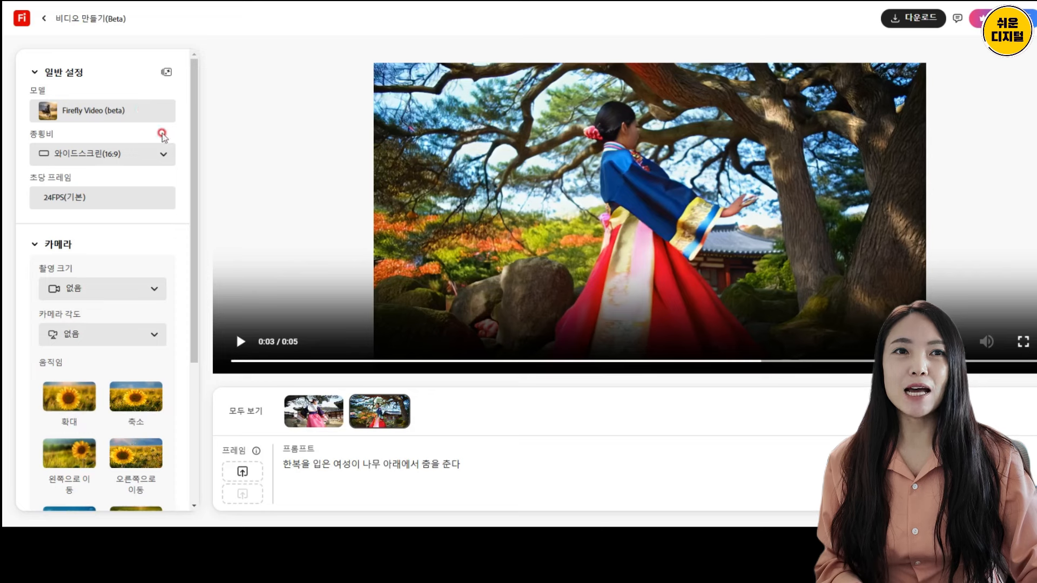
- Check the available aspect ratio options and the frame rate setting without changing them
left_click(162, 155)
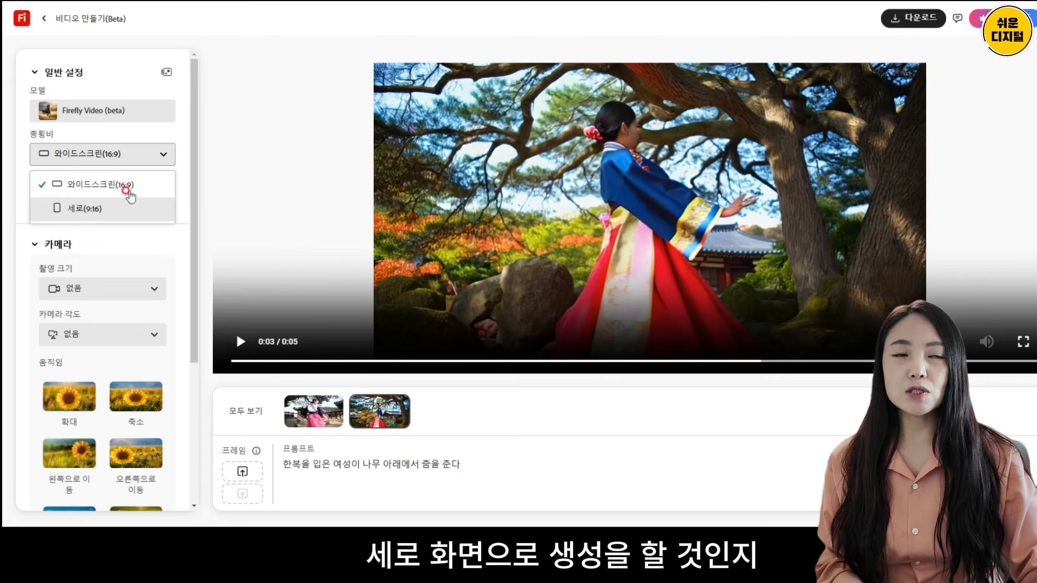
left_click(182, 110)
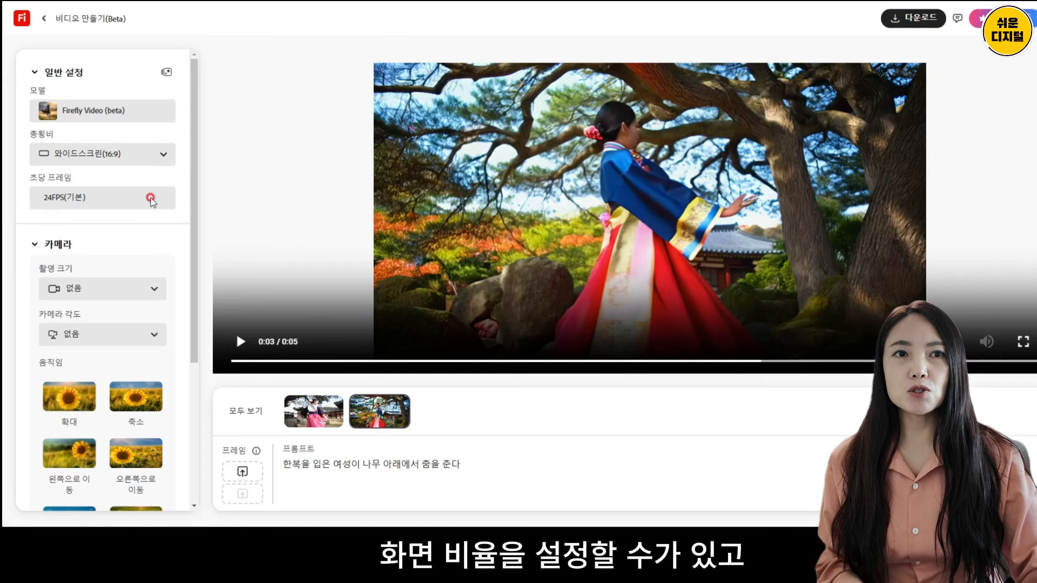
left_click(67, 204)
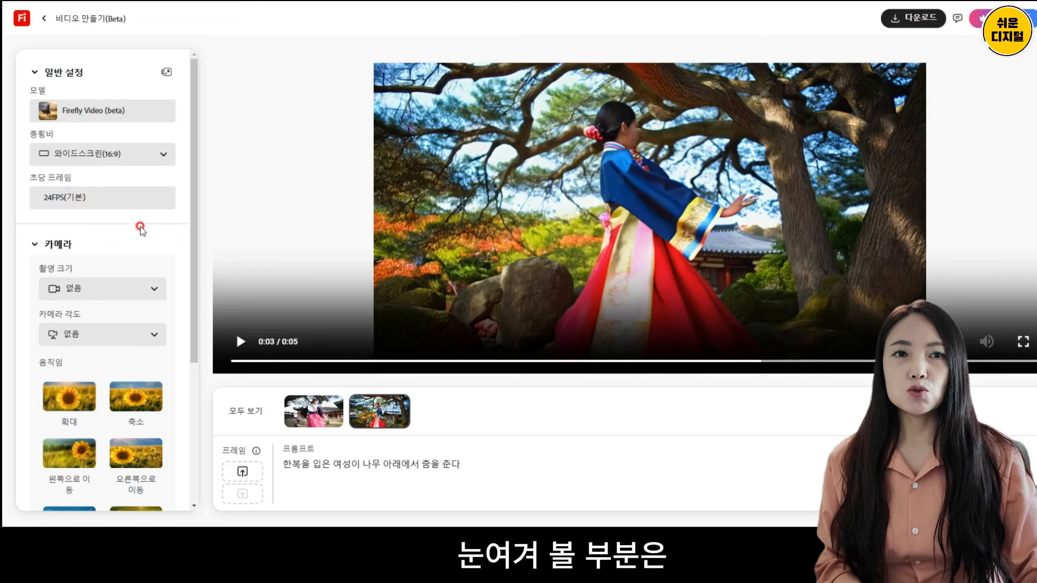
- Examine the available camera shot sizes (촬영 크기) and camera angles (카메라 각도) without choosing any
scroll(140, 227, "down", 1)
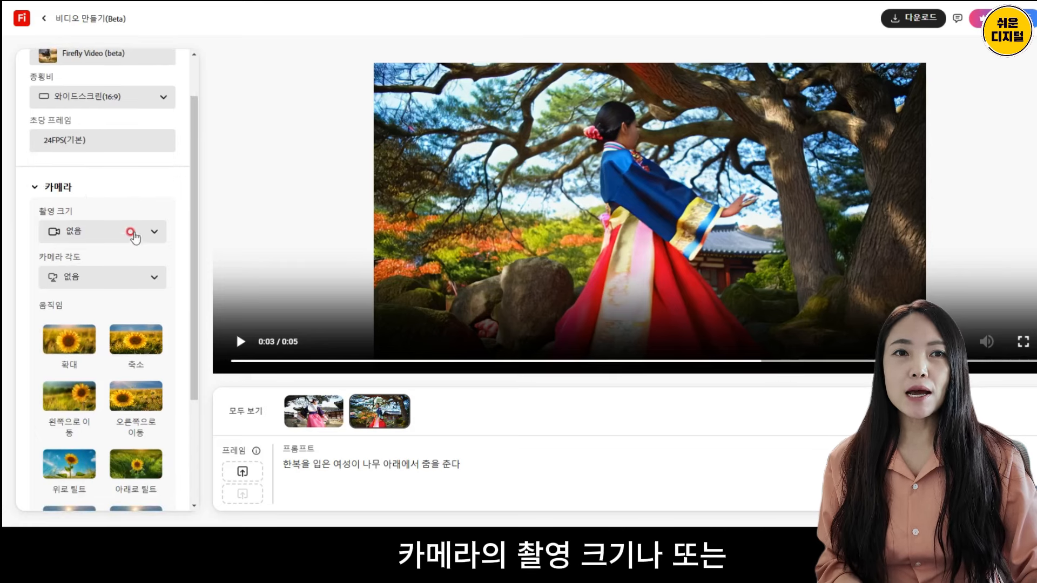
left_click(136, 240)
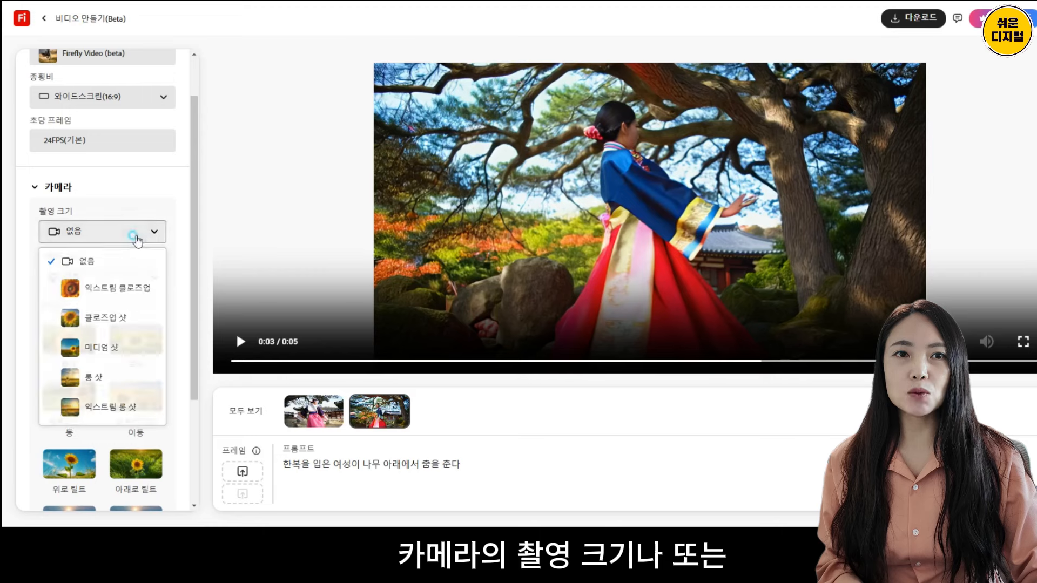
left_click(129, 274)
left_click(130, 275)
left_click(130, 277)
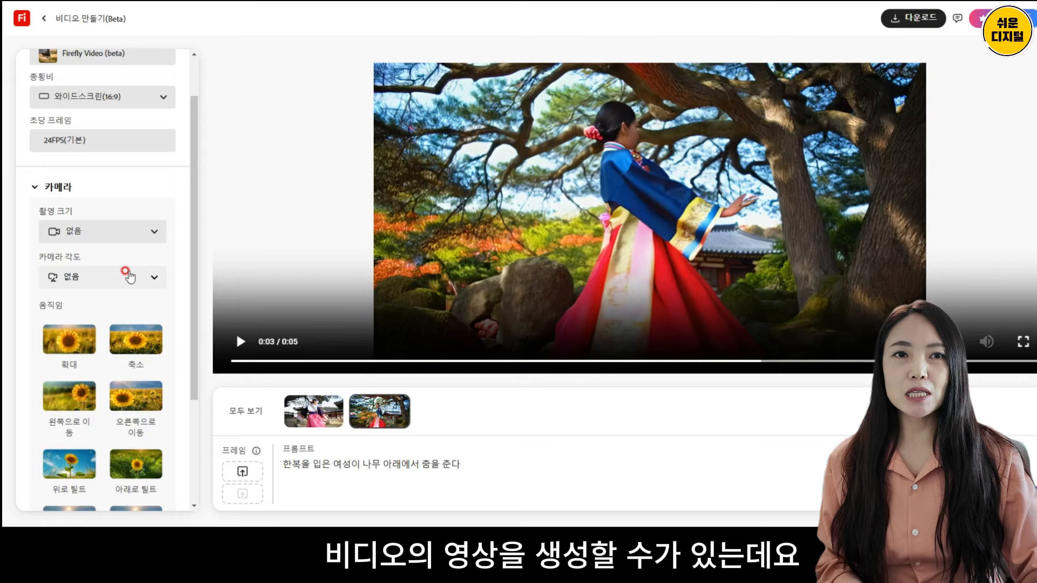
left_click(136, 238)
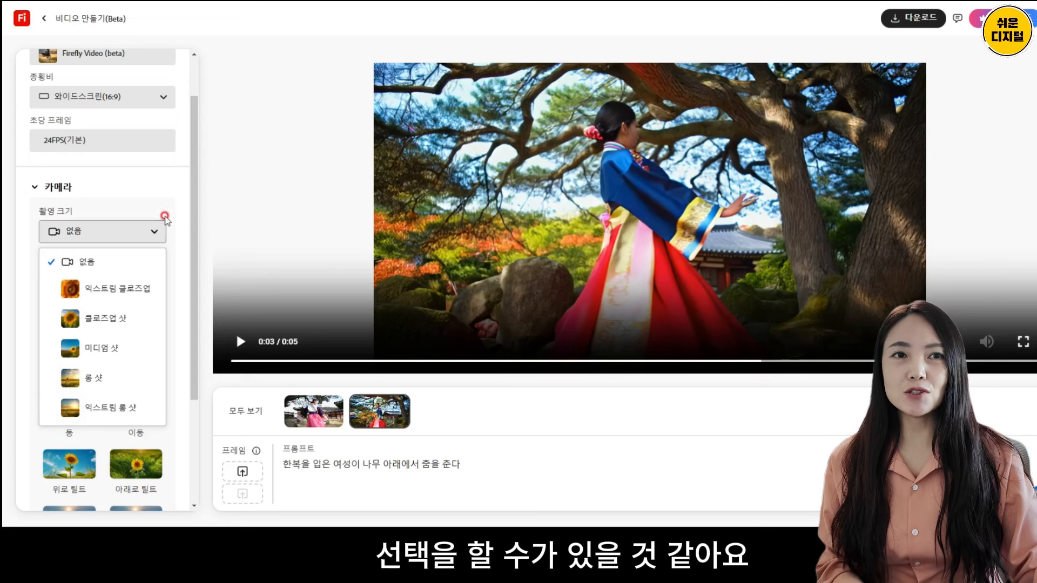
left_click(176, 252)
left_click(138, 277)
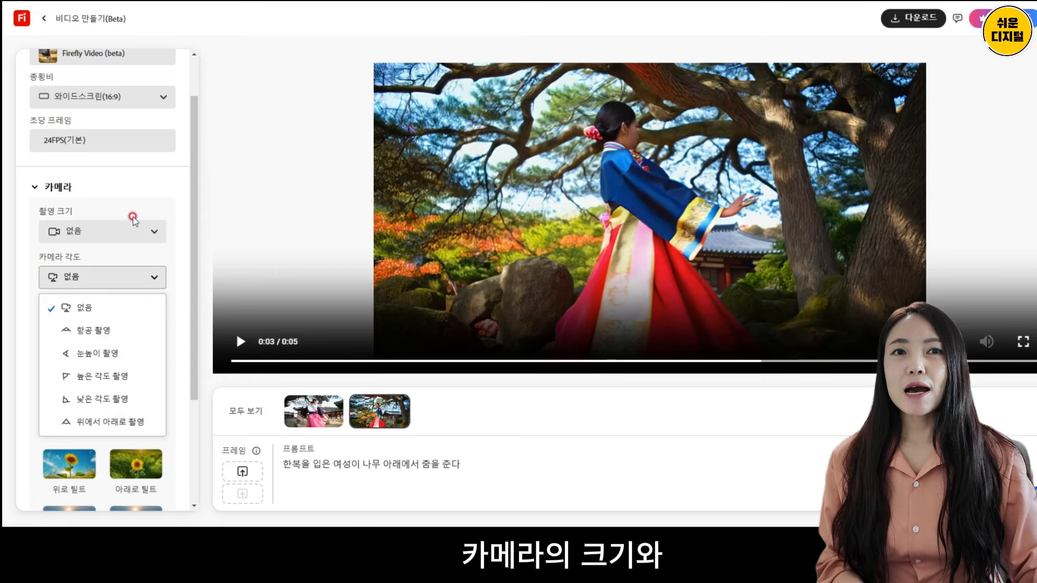
left_click(135, 236)
left_click(136, 238)
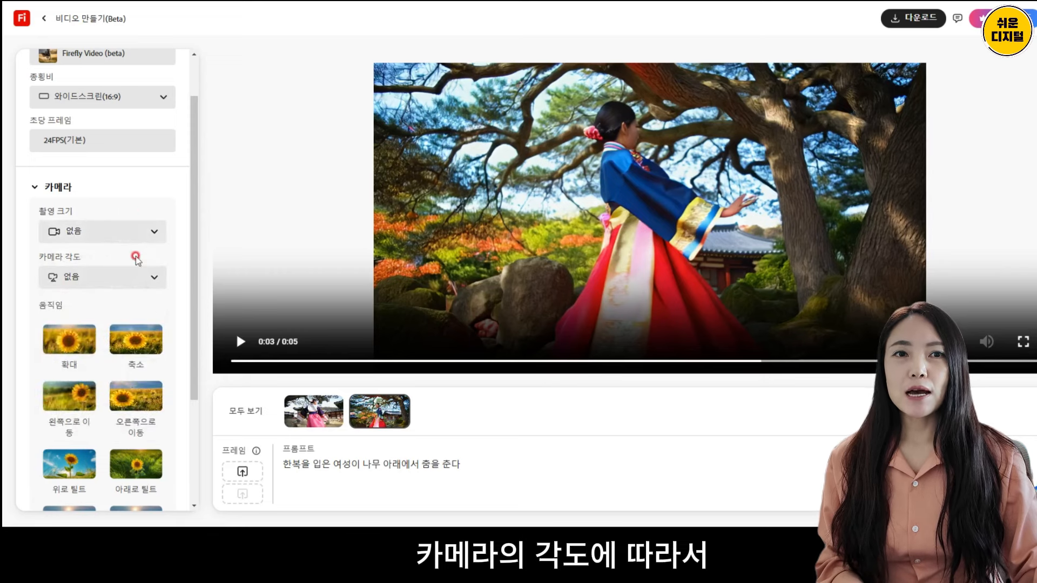
left_click(139, 284)
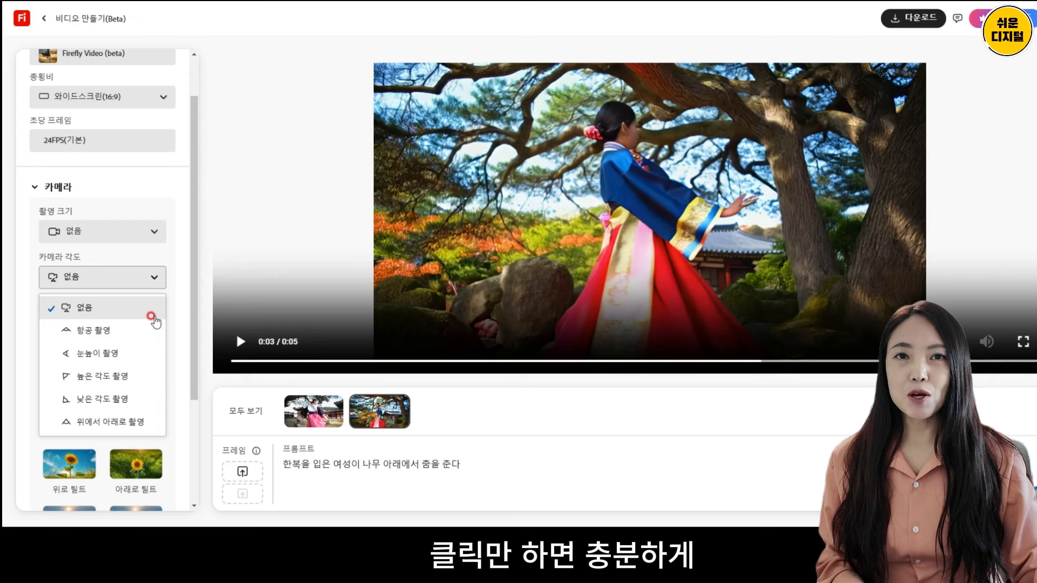
- Look over the camera motion presets (움직임) and the seed value in the advanced settings
left_click(192, 287)
left_click_drag(192, 287, 193, 389)
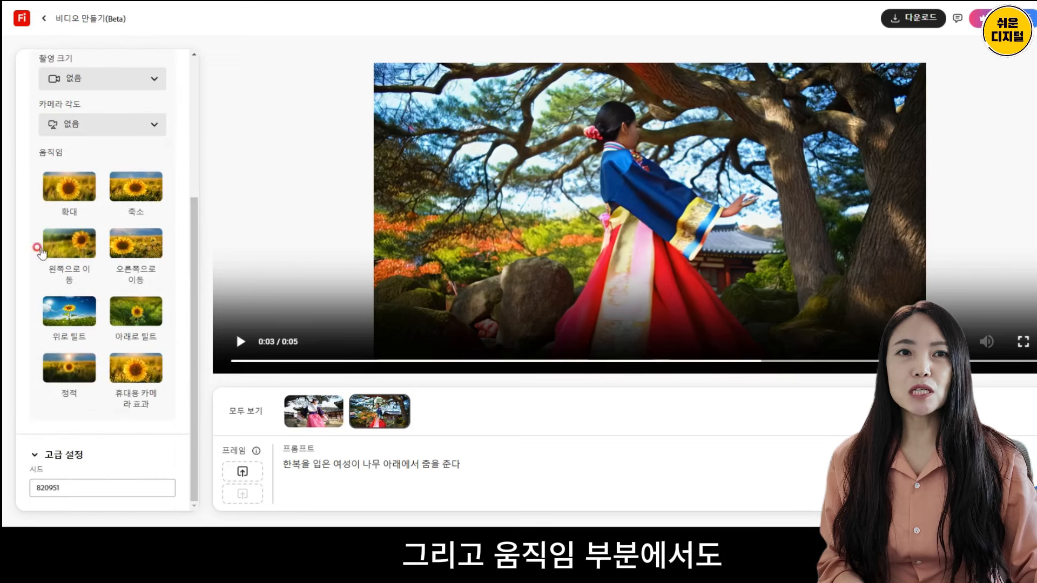
left_click(75, 192)
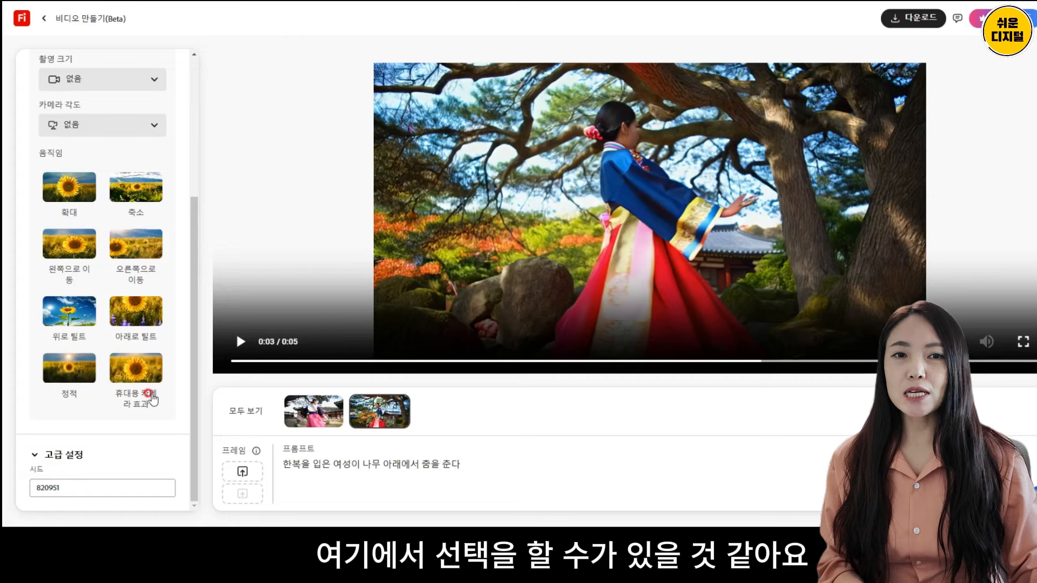
left_click(131, 487)
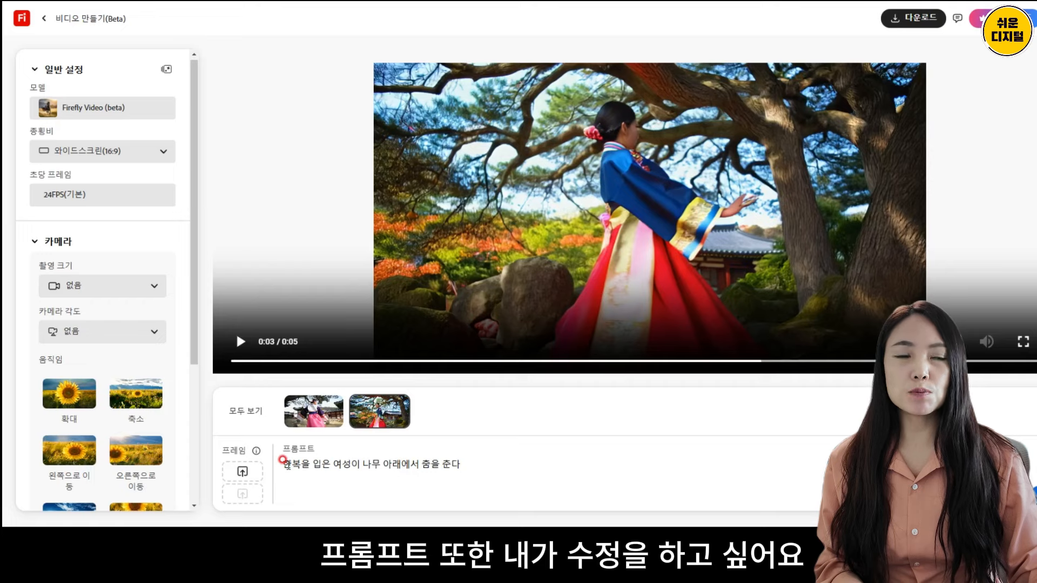
left_click(283, 461)
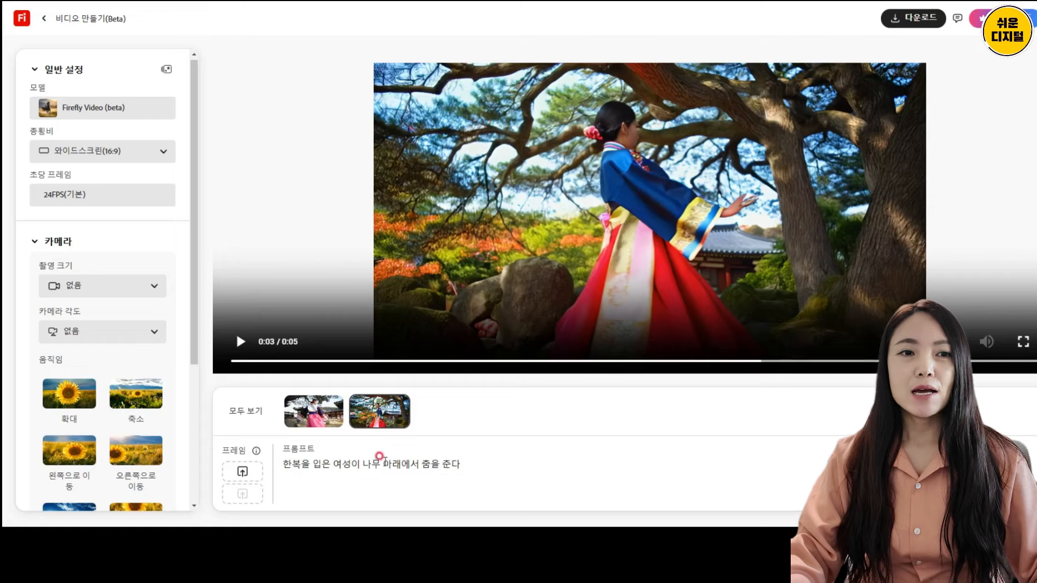
- Upload the palace photo whose file name ends in 6178648.jpg as the first frame (처음 프레임), agreeing to the image upload terms
left_click(241, 473)
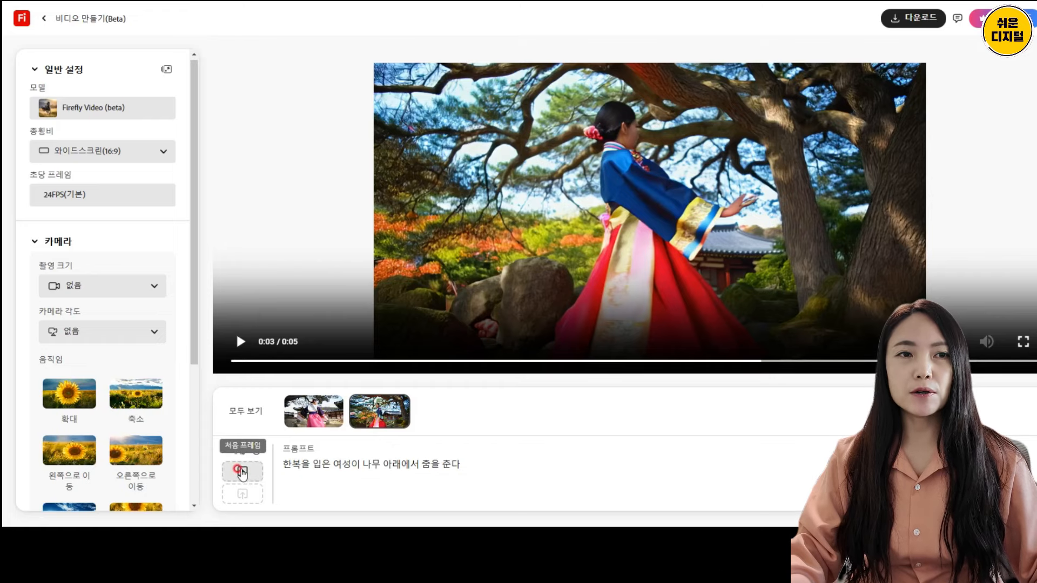
left_click(286, 54)
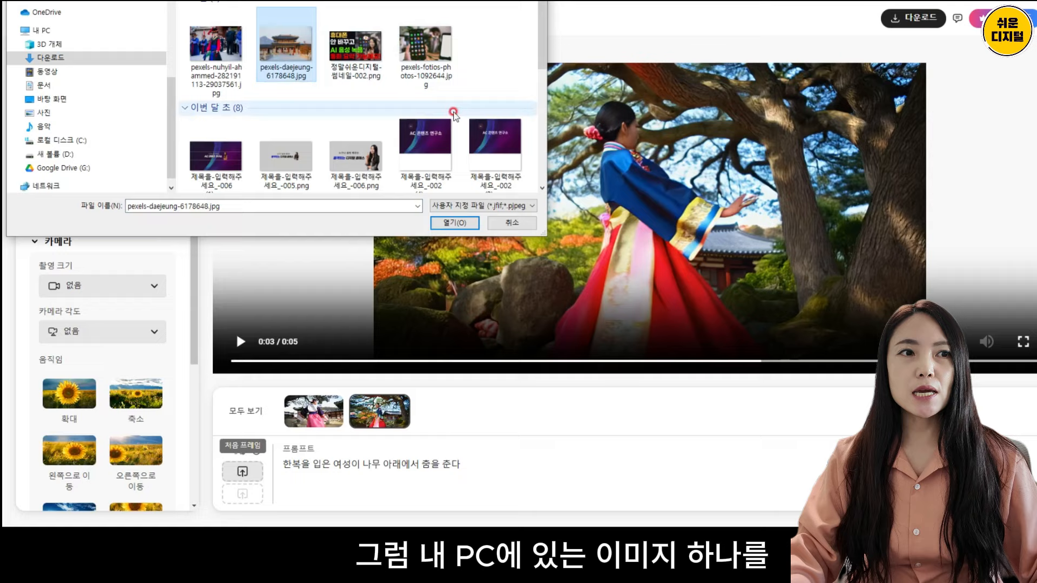
left_click(454, 223)
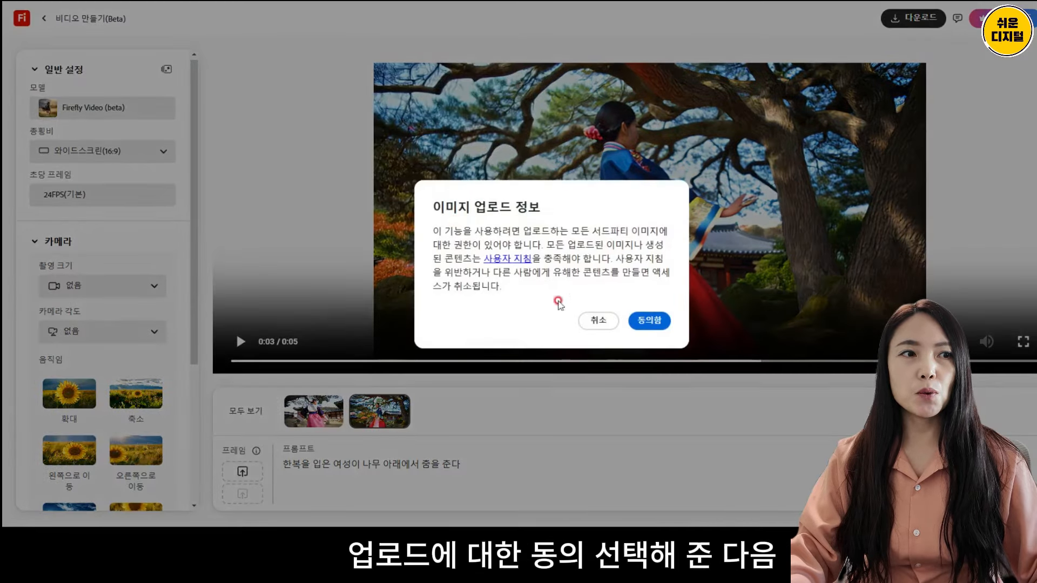
left_click(649, 321)
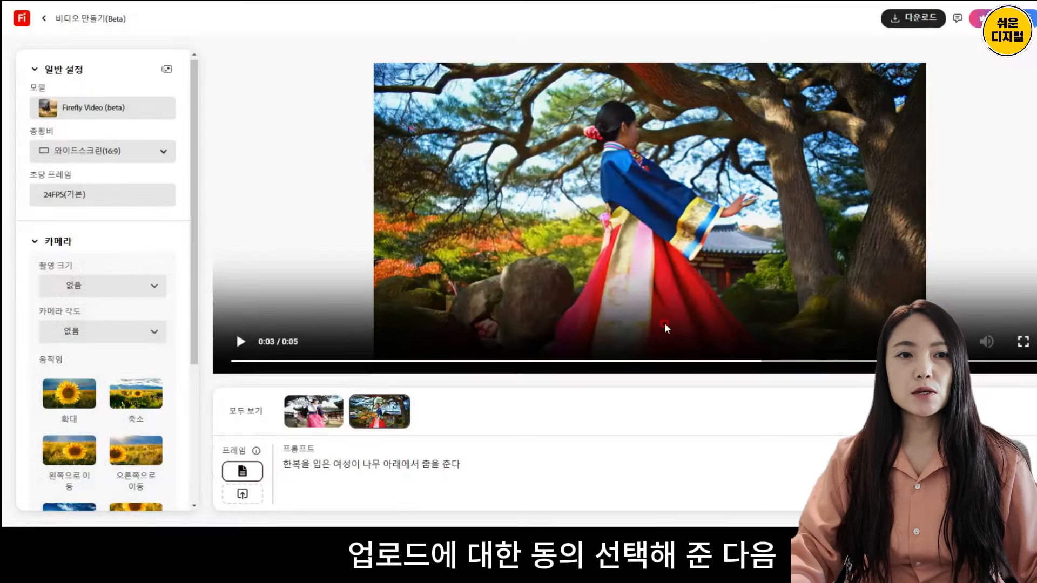
- Upload the photo whose file name ends in 29037561.jpg as the end frame (끝 프레임)
left_click(243, 494)
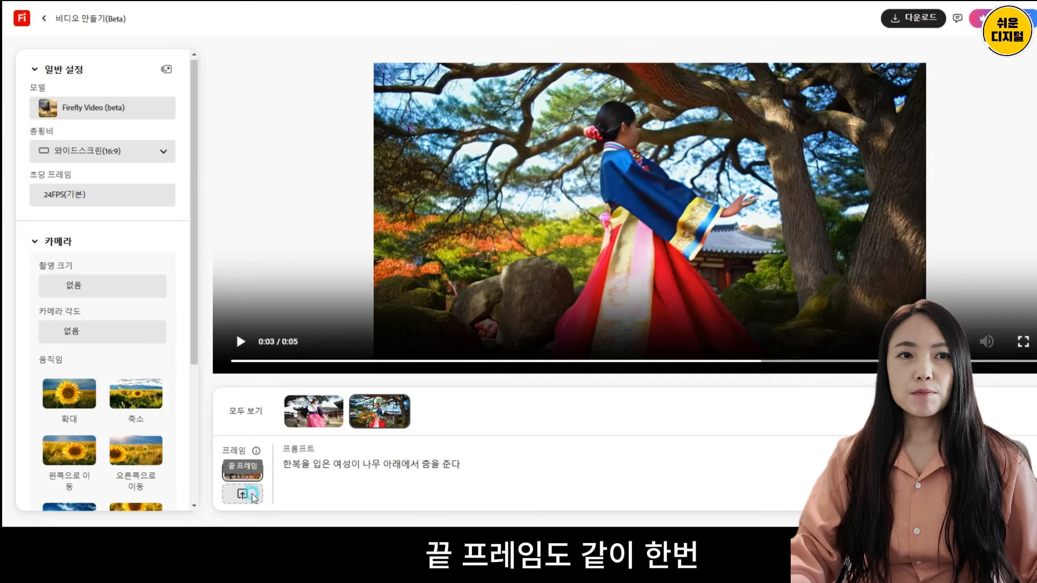
left_click(215, 57)
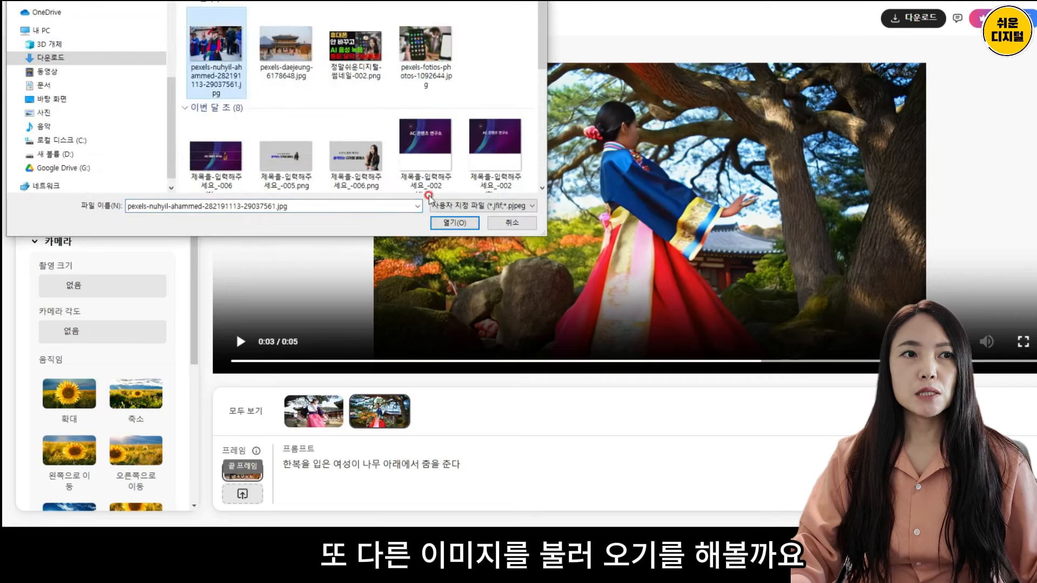
left_click(452, 223)
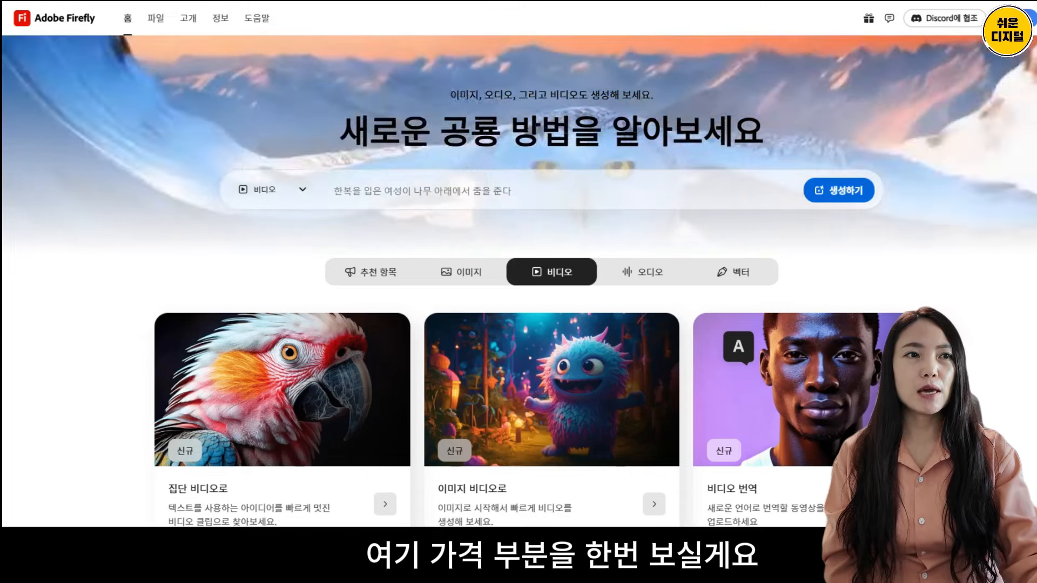
- Bring up the Firefly subscription plans and examine the Adobe Firefly Standard plan's video, translation and access allowances
left_click(862, 200)
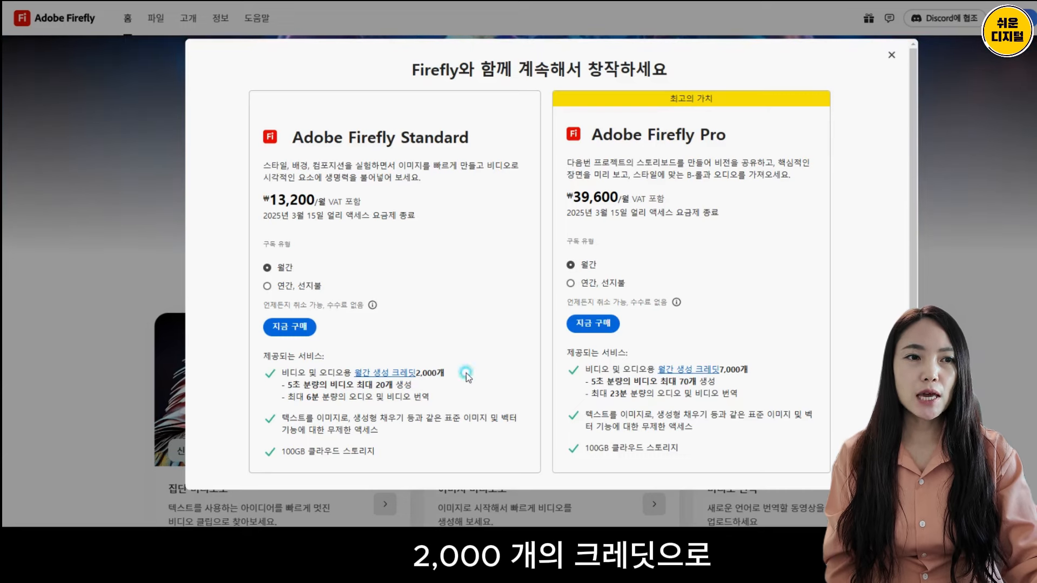
left_click_drag(468, 377, 374, 390)
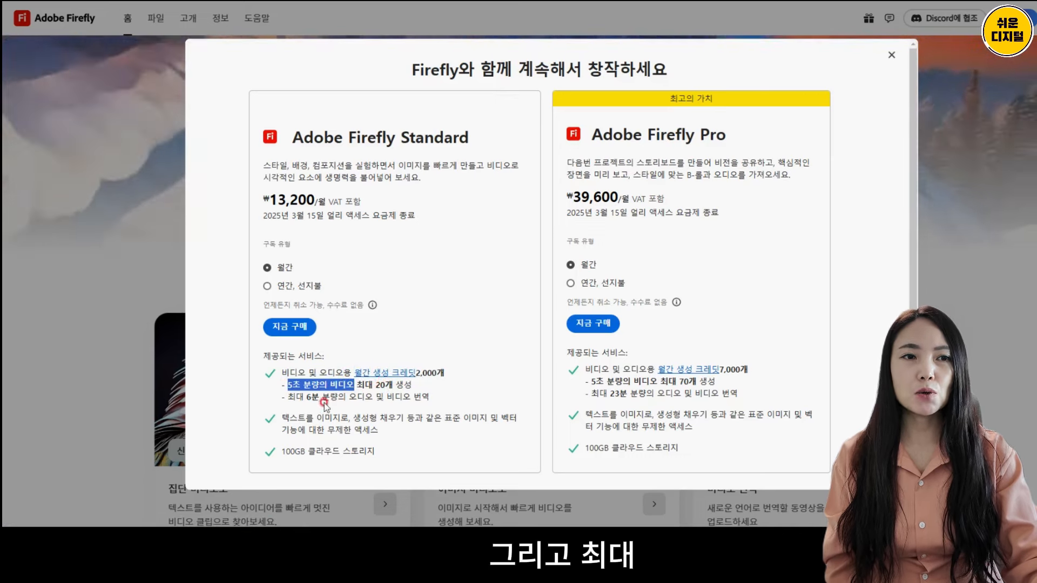
left_click_drag(288, 398, 449, 398)
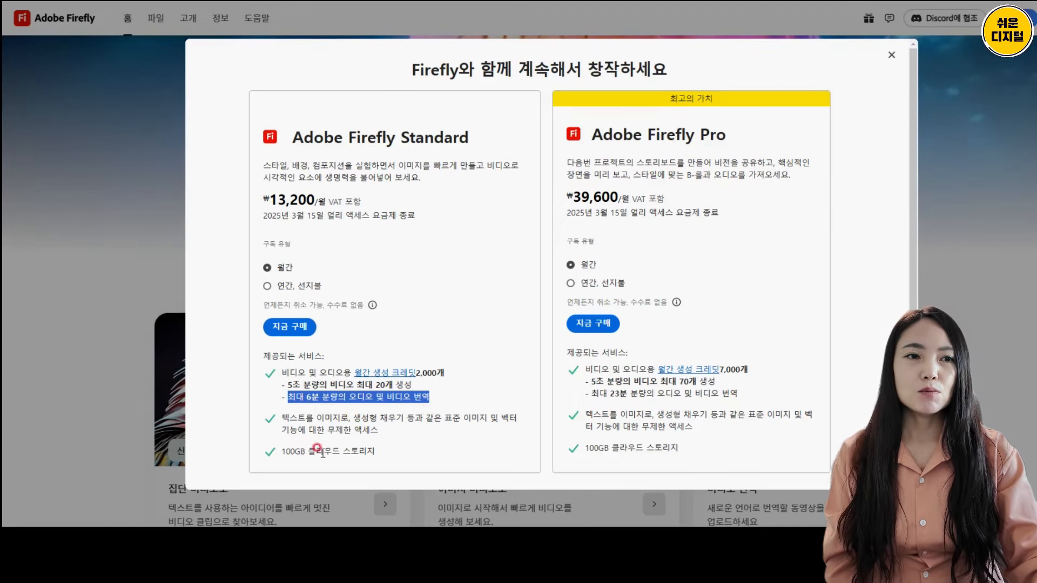
left_click_drag(324, 430, 423, 431)
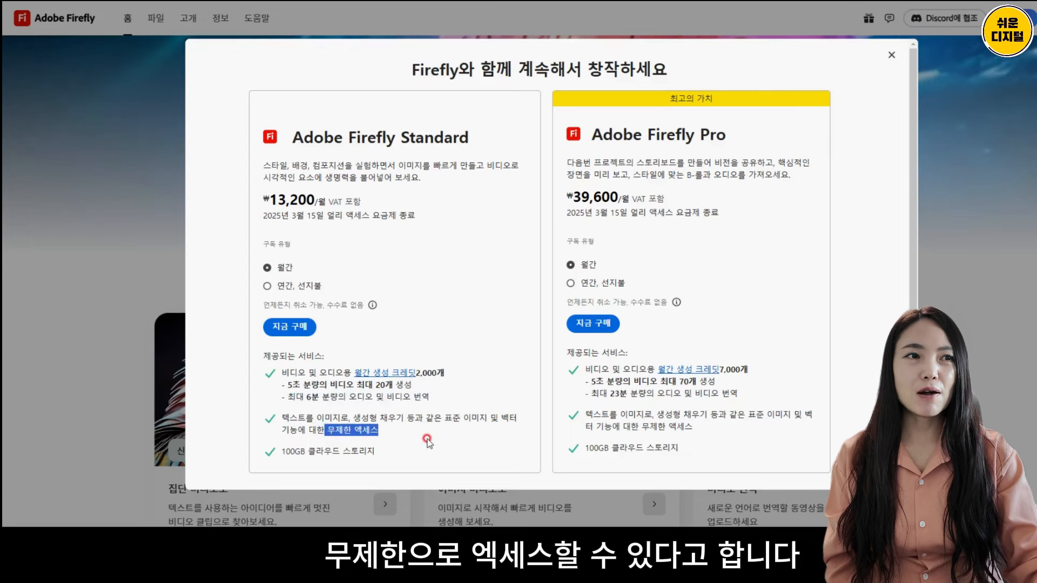
left_click(427, 442)
left_click_drag(288, 384, 451, 387)
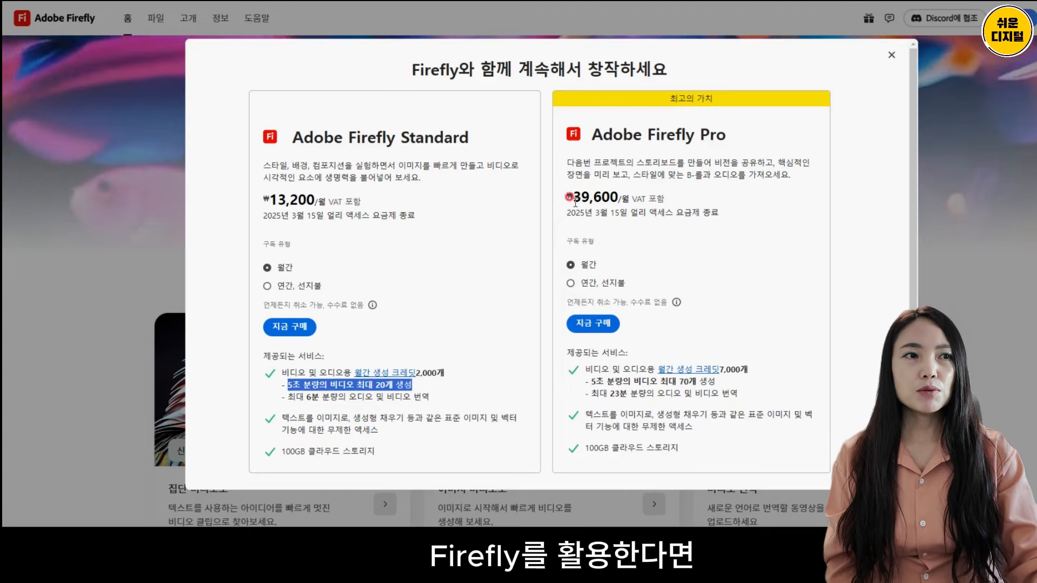
- Examine the Adobe Firefly Pro plan's monthly price and its five-second video generation allowance
left_click_drag(572, 198, 656, 191)
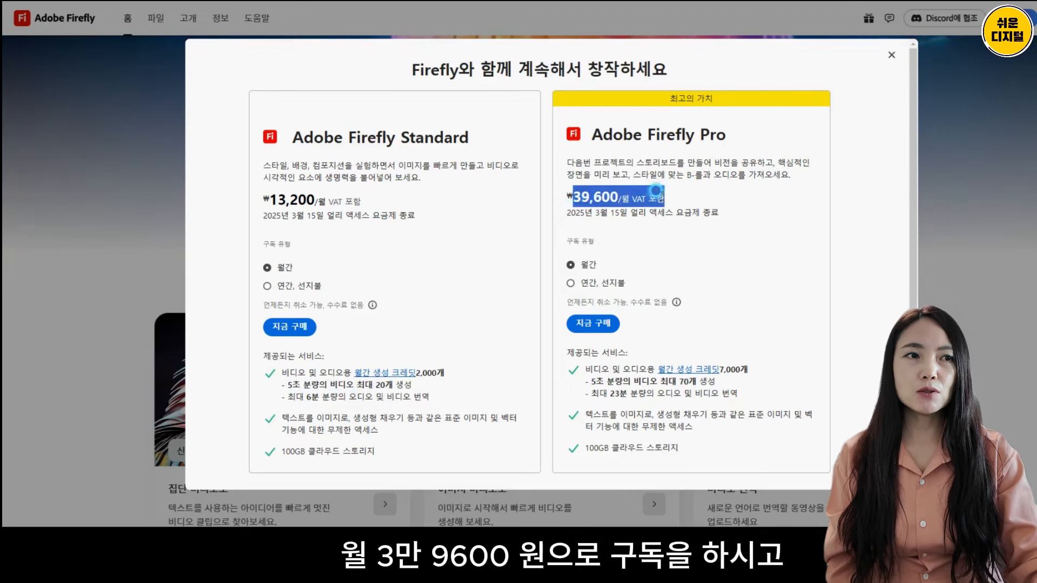
left_click(874, 216)
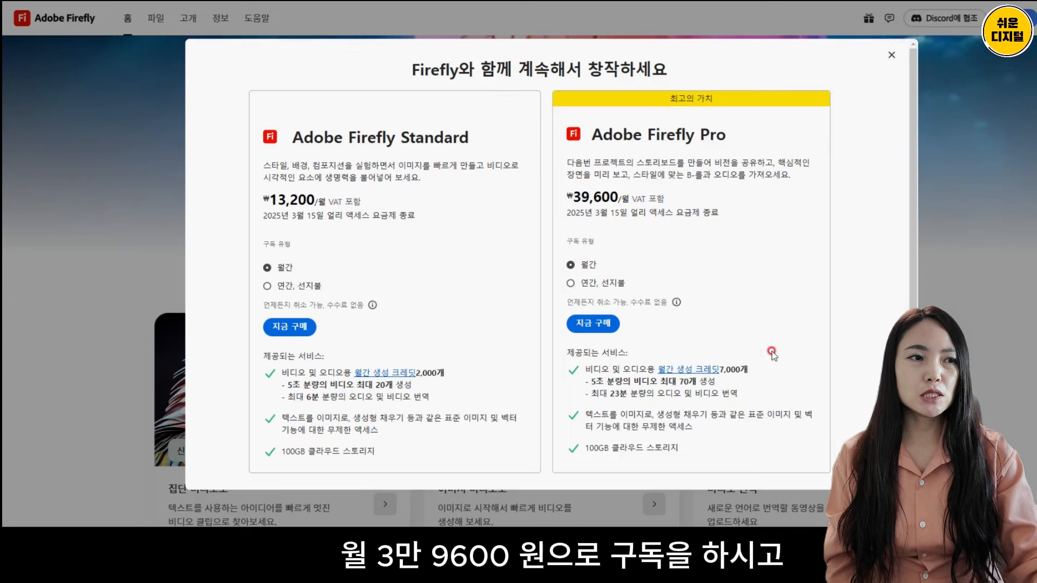
mouse_move(749, 369)
left_mouse_down()
mouse_move(643, 373)
mouse_move(753, 387)
left_mouse_up()
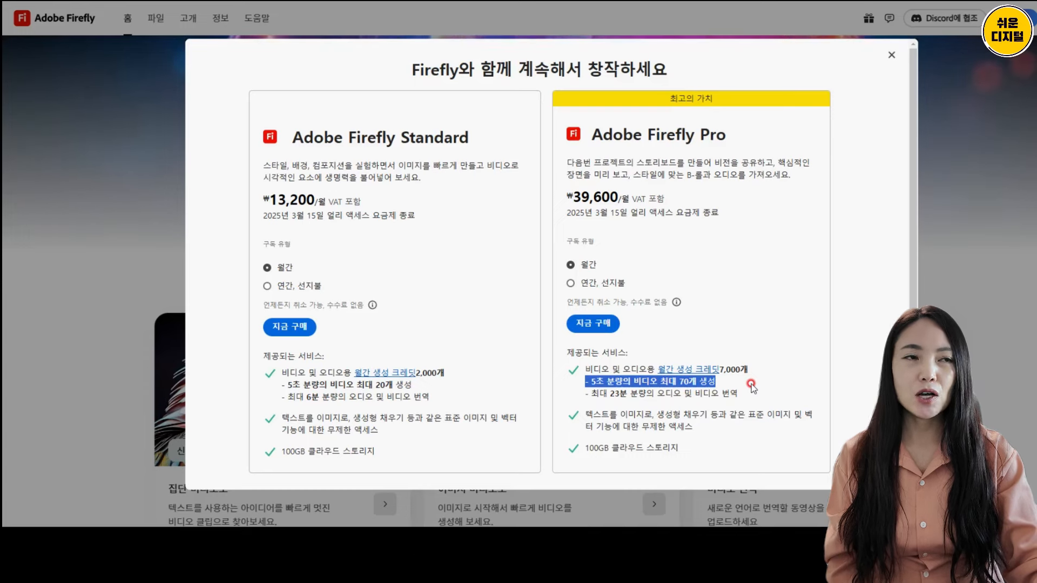
left_click(876, 305)
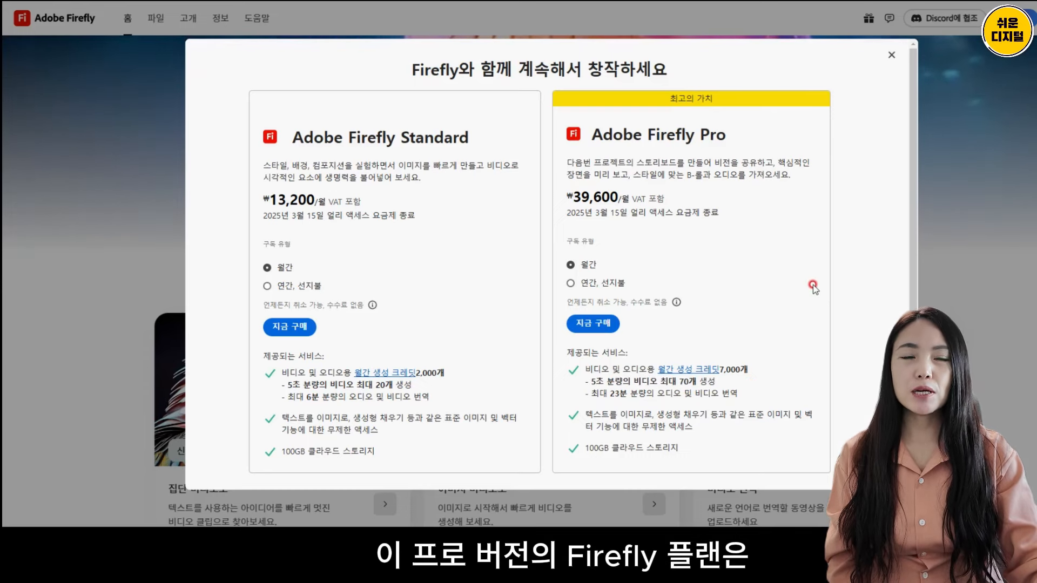